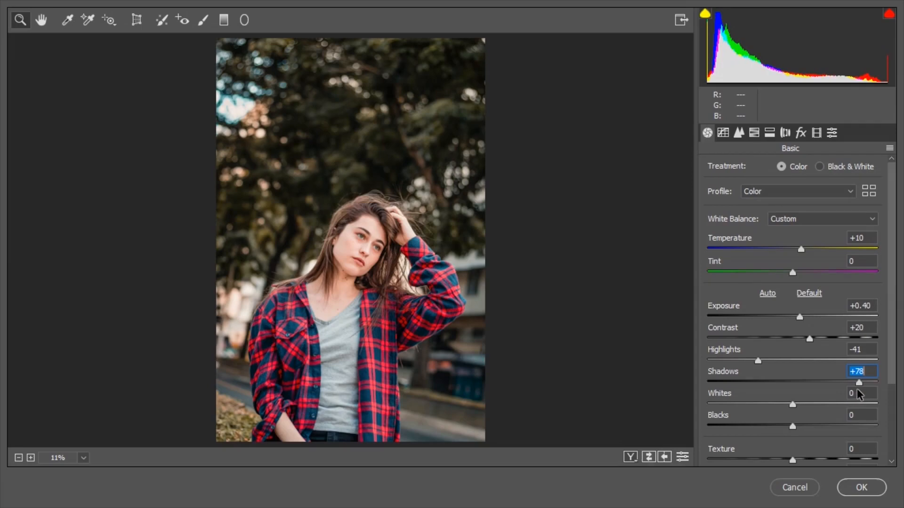
# Set Shadows to +80, Whites to -50, Blacks to -10, Dehaze to +20, Vibrance to -10 and Saturation to -20 in the basic adjustments
pyautogui.scroll(-3, 824, 410)
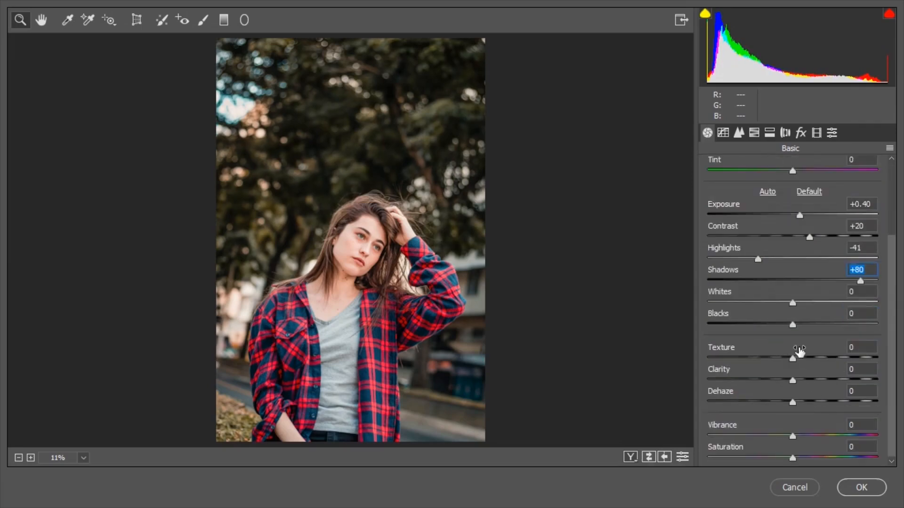
pyautogui.moveTo(793, 304); pyautogui.dragTo(783, 327)
pyautogui.scroll(-1, 797, 360)
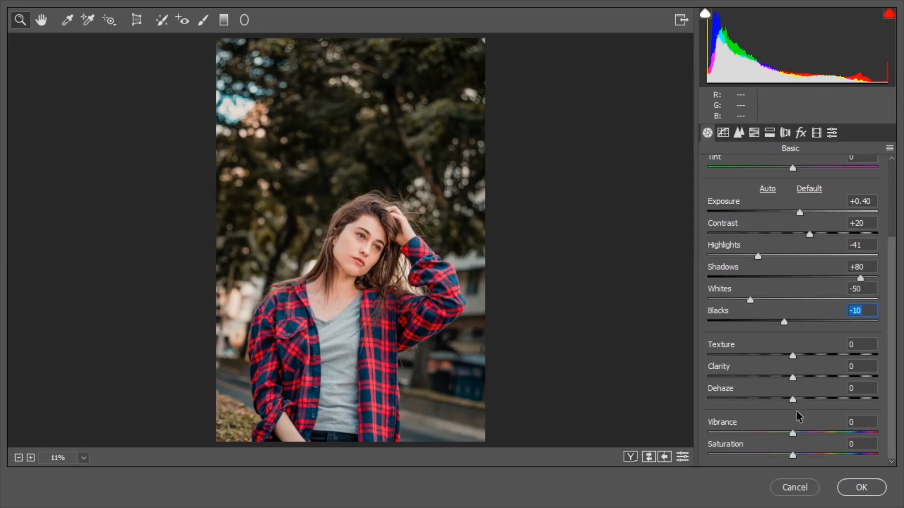
pyautogui.moveTo(793, 399); pyautogui.dragTo(811, 403)
pyautogui.moveTo(792, 432); pyautogui.dragTo(775, 458)
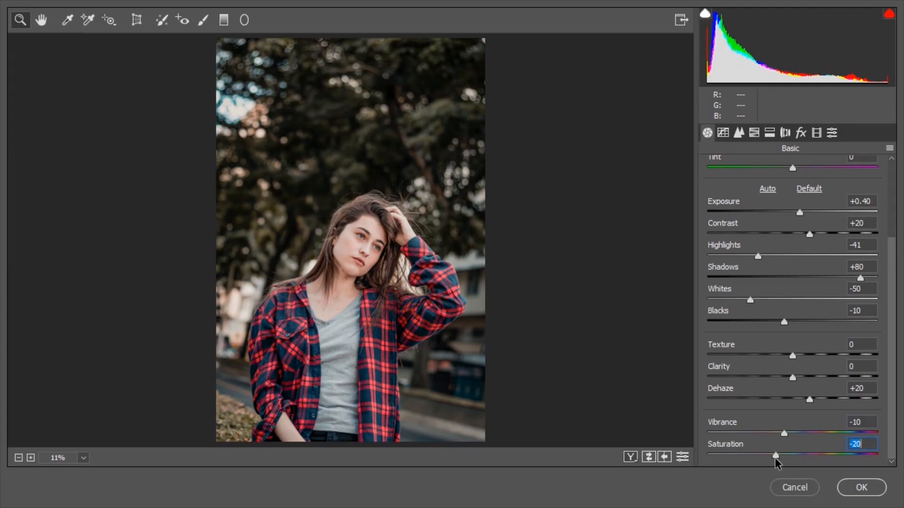
# Darken the RGB point tone curve using a point at input 201, output 148, shape its lower midtones, and lift the black point
pyautogui.click(721, 136)
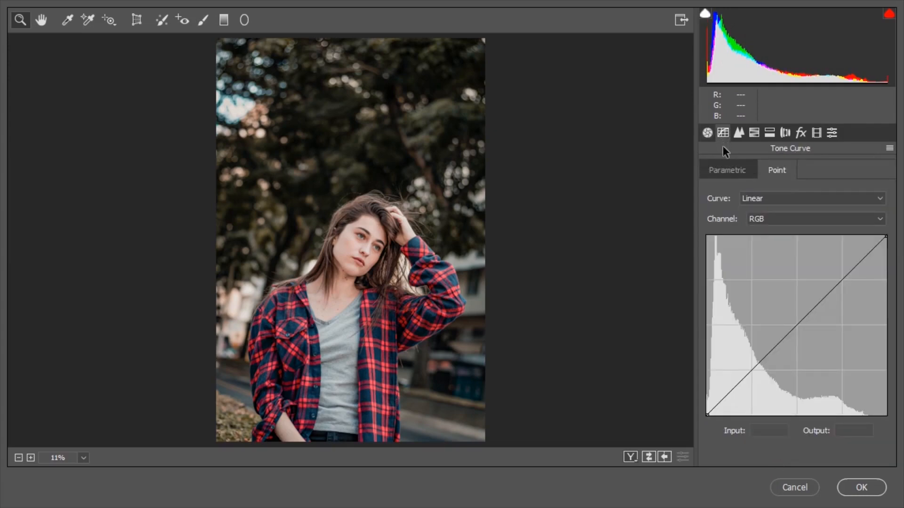
pyautogui.moveTo(847, 275); pyautogui.dragTo(847, 311)
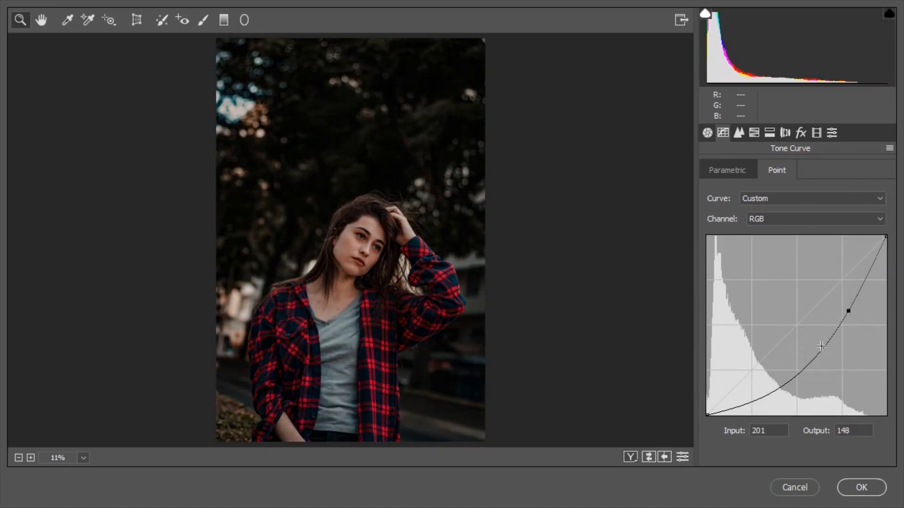
pyautogui.moveTo(808, 362); pyautogui.dragTo(805, 357)
pyautogui.moveTo(748, 396); pyautogui.dragTo(744, 392)
pyautogui.moveTo(707, 416); pyautogui.dragTo(709, 401)
pyautogui.click(728, 397)
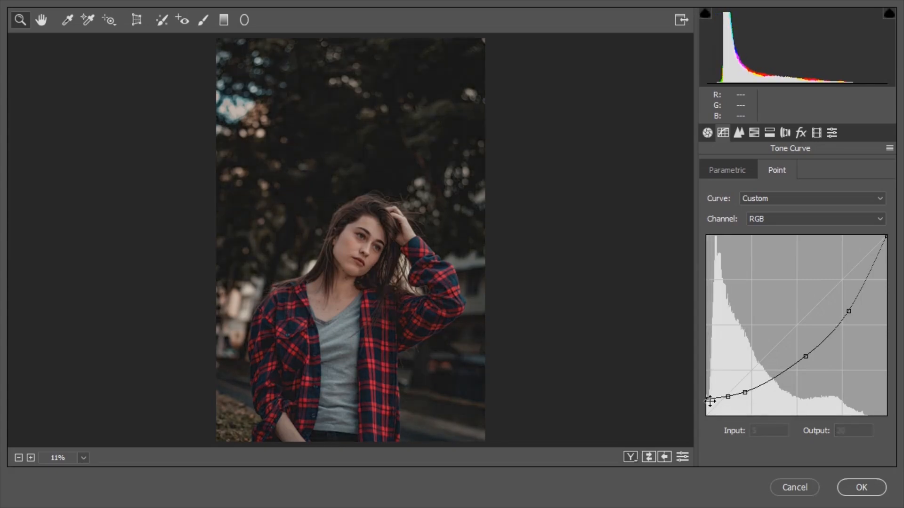
# Set the Luminance noise reduction to 20 in the detail adjustments
pyautogui.click(741, 135)
pyautogui.moveTo(710, 304); pyautogui.dragTo(745, 312)
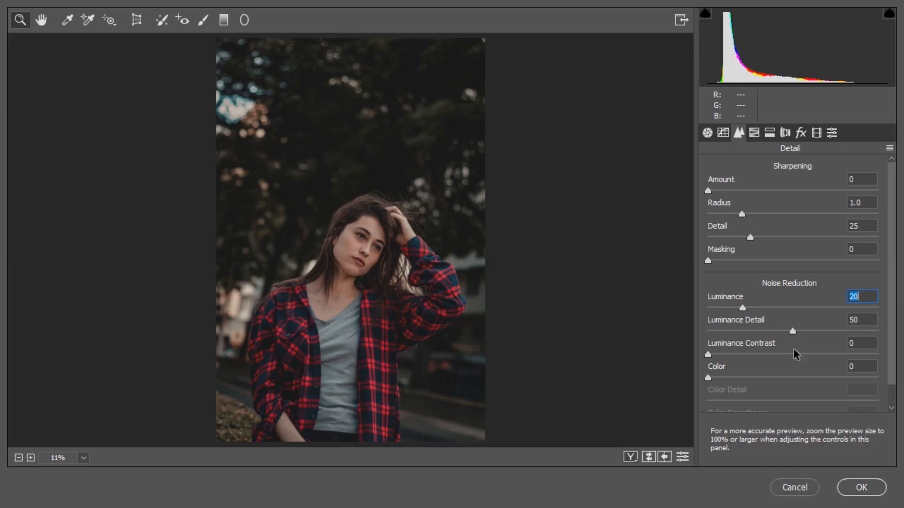
pyautogui.scroll(-1, 779, 360)
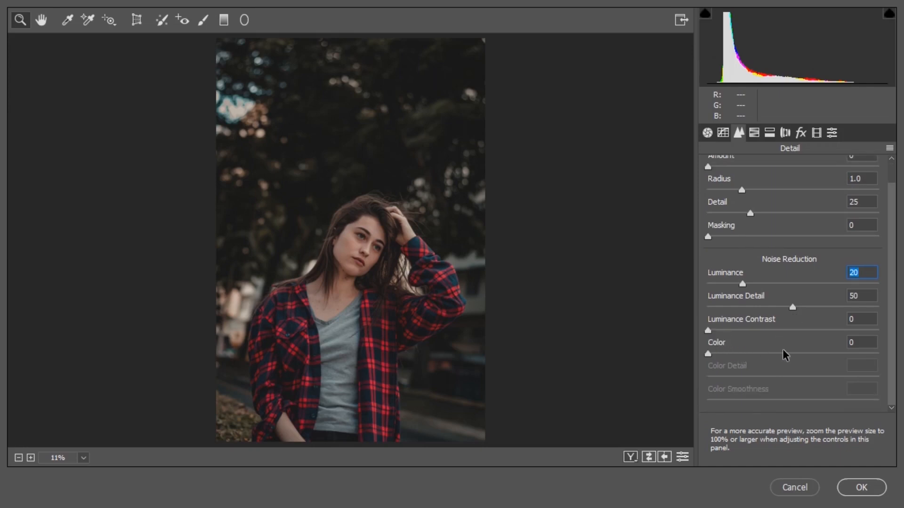
# Shift the HSL hue of Yellows to -50 and Greens to -80
pyautogui.click(753, 138)
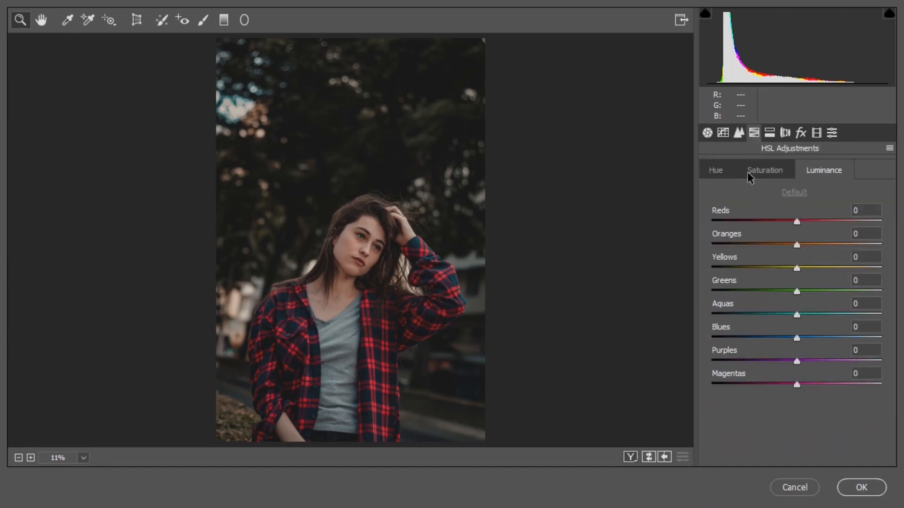
pyautogui.click(717, 171)
pyautogui.moveTo(797, 268); pyautogui.dragTo(728, 302)
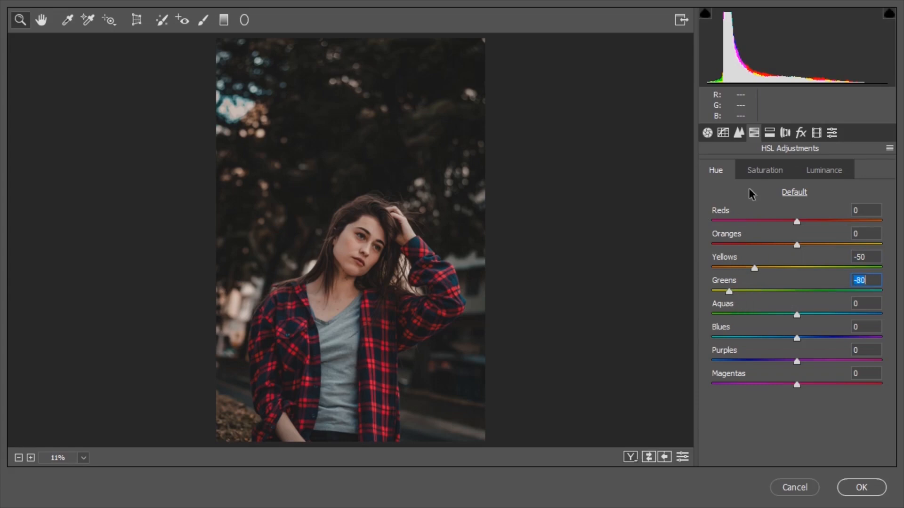
# Set the HSL saturation of Oranges to +20, Yellows to -21, Greens to -20, Aquas to -40 and Blues to -40
pyautogui.click(761, 172)
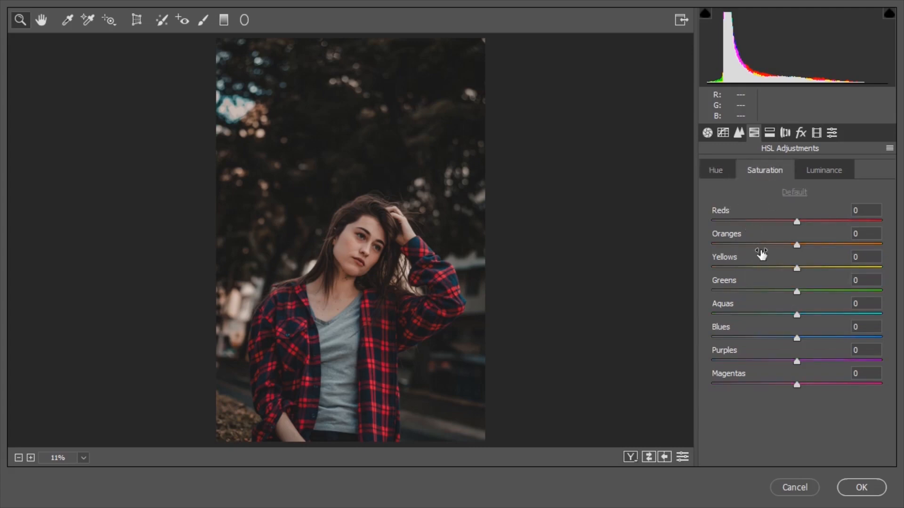
pyautogui.moveTo(797, 245); pyautogui.dragTo(815, 244)
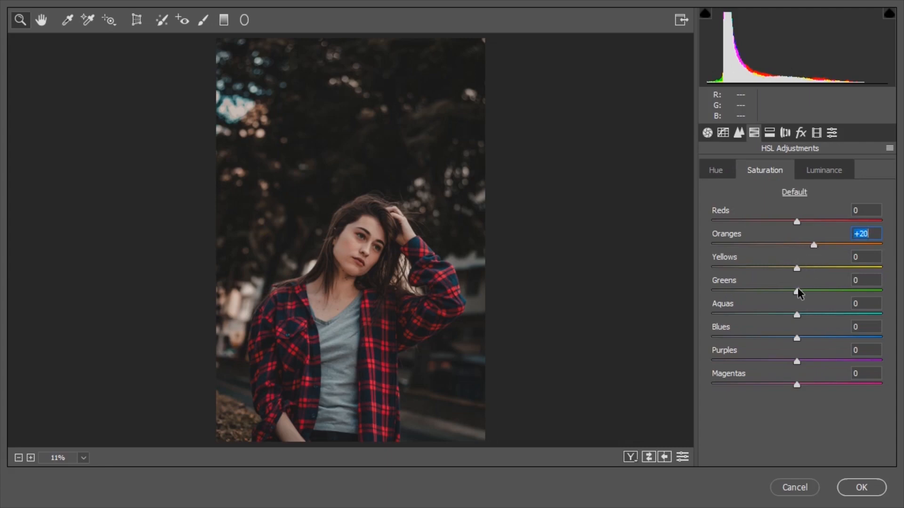
pyautogui.moveTo(798, 267); pyautogui.dragTo(780, 277)
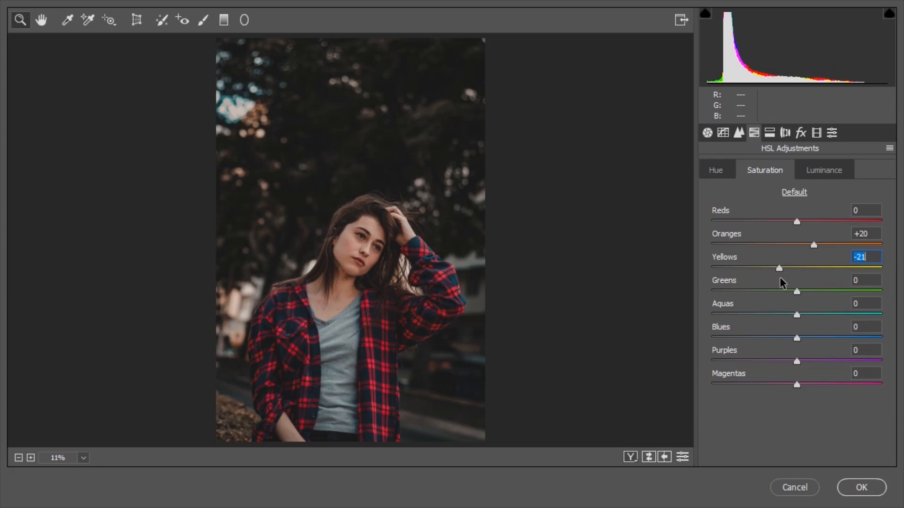
pyautogui.moveTo(794, 291); pyautogui.dragTo(778, 292)
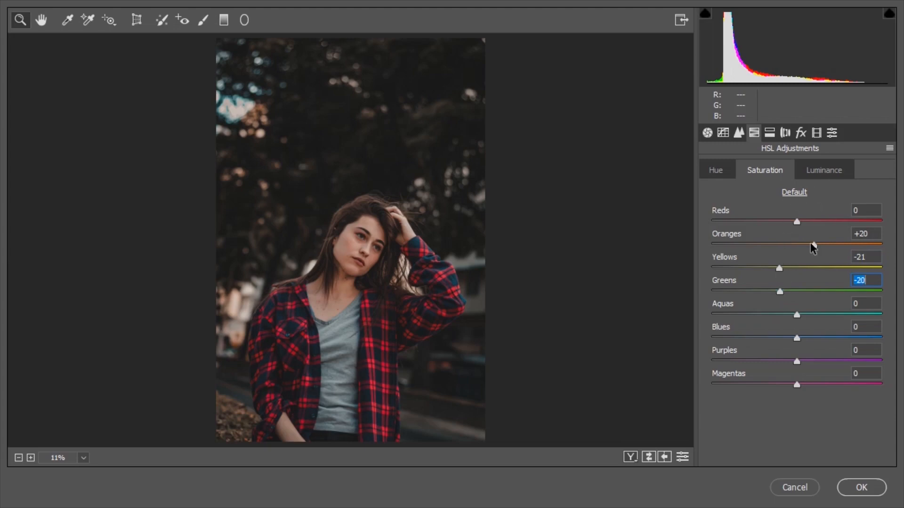
pyautogui.moveTo(796, 313); pyautogui.dragTo(761, 319)
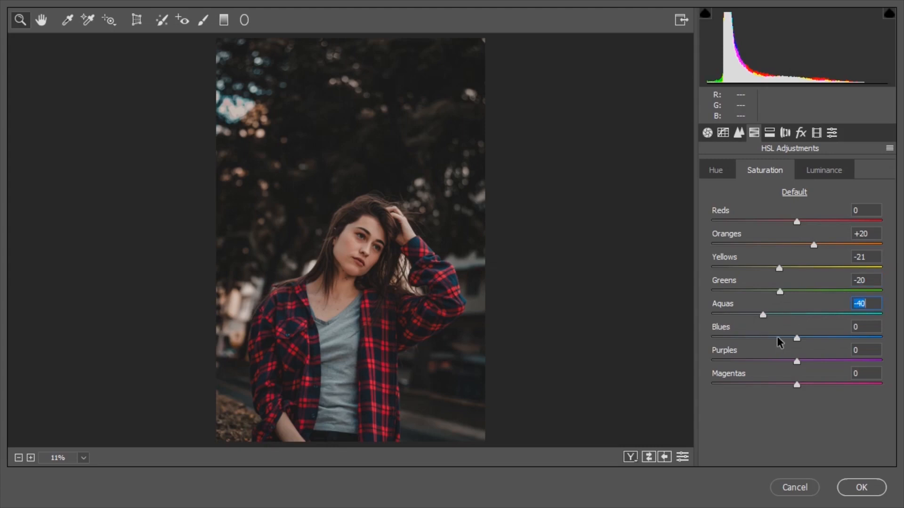
pyautogui.moveTo(777, 337); pyautogui.dragTo(762, 342)
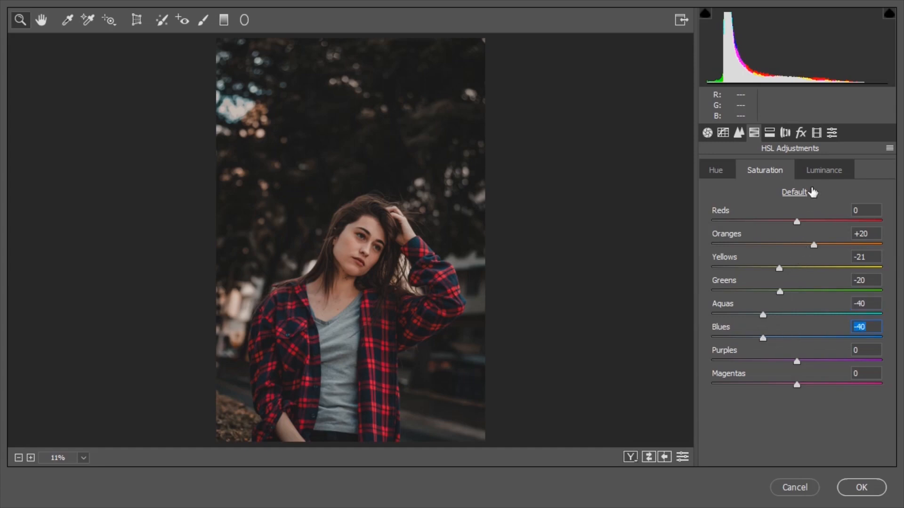
# Set the HSL luminance of Oranges to +20, Yellows, Greens and Aquas to -20, and Blues to -21
pyautogui.click(824, 172)
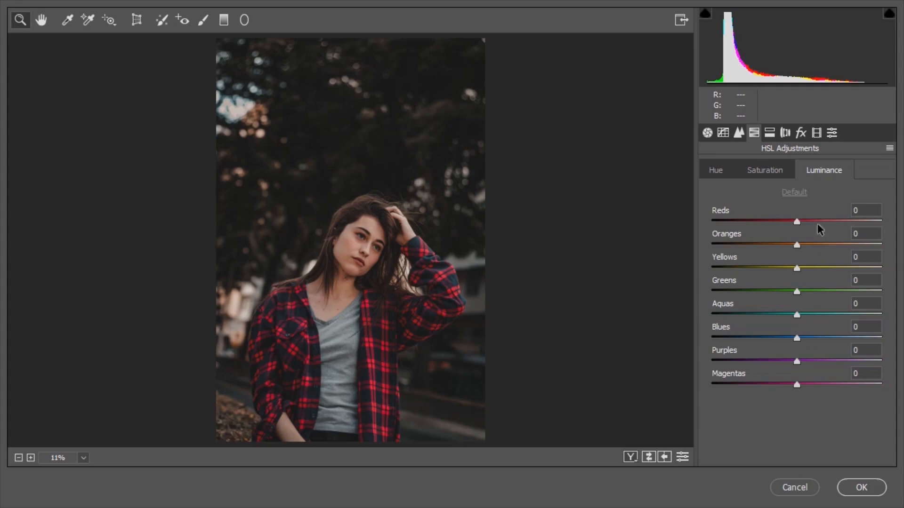
pyautogui.moveTo(797, 245); pyautogui.dragTo(778, 338)
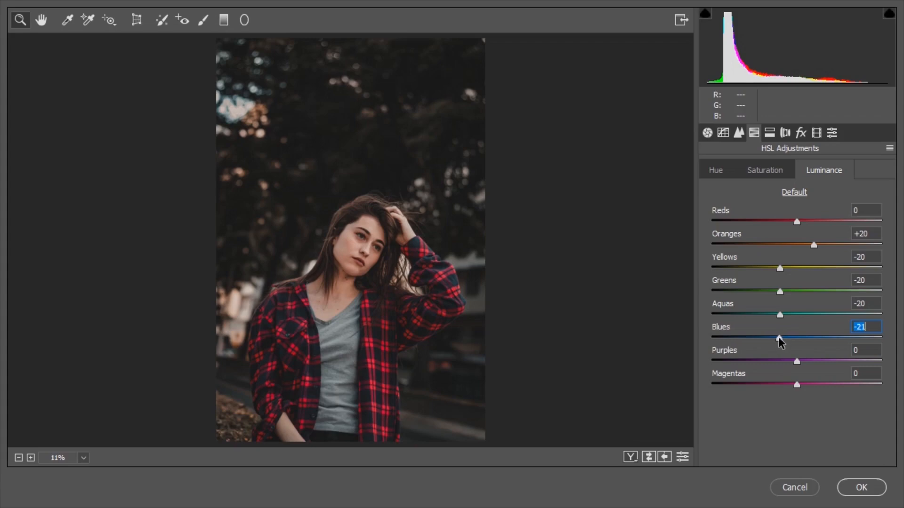
# Split-tone the highlights with hue 26 and saturation 11, and the shadows with hue 18 and saturation 8
pyautogui.click(769, 136)
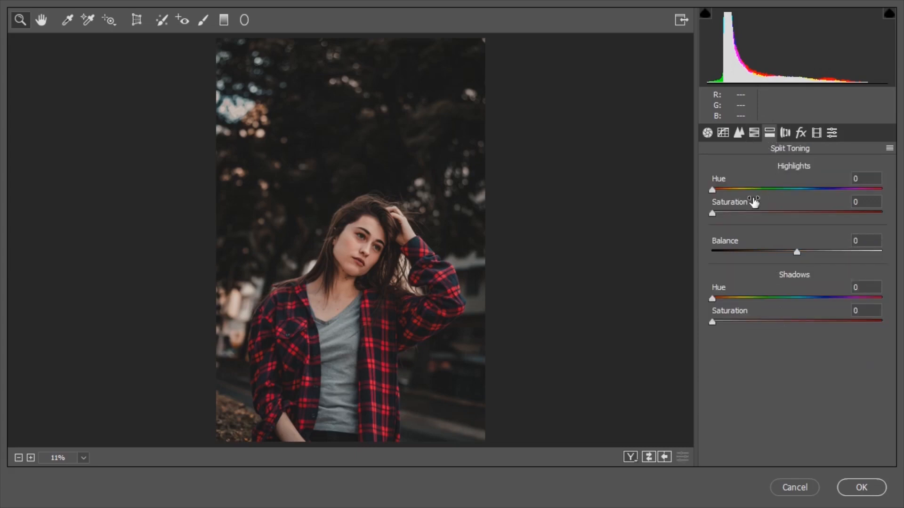
pyautogui.moveTo(716, 190); pyautogui.dragTo(733, 211)
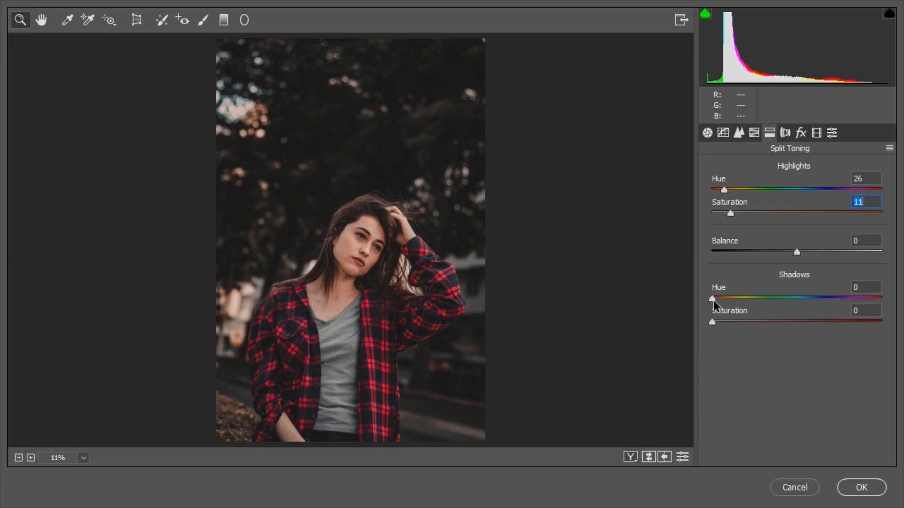
pyautogui.moveTo(715, 297); pyautogui.dragTo(723, 297)
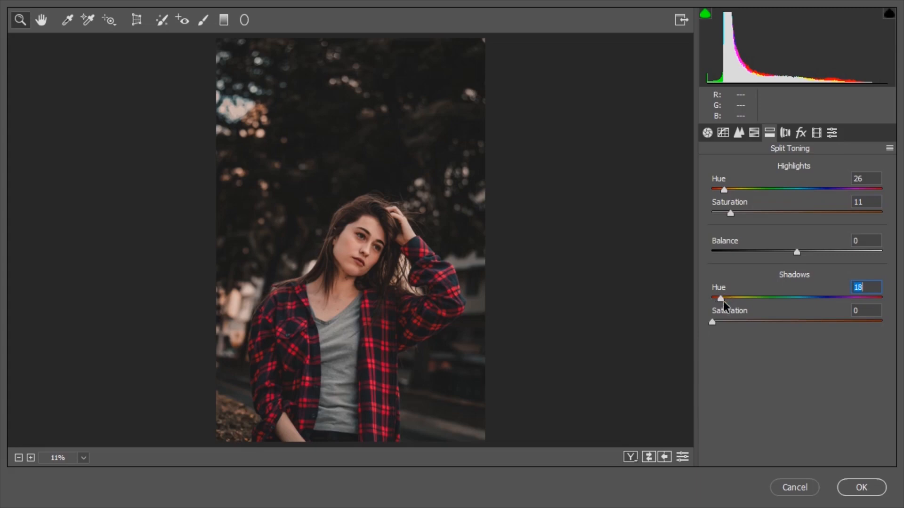
pyautogui.moveTo(713, 323); pyautogui.dragTo(726, 325)
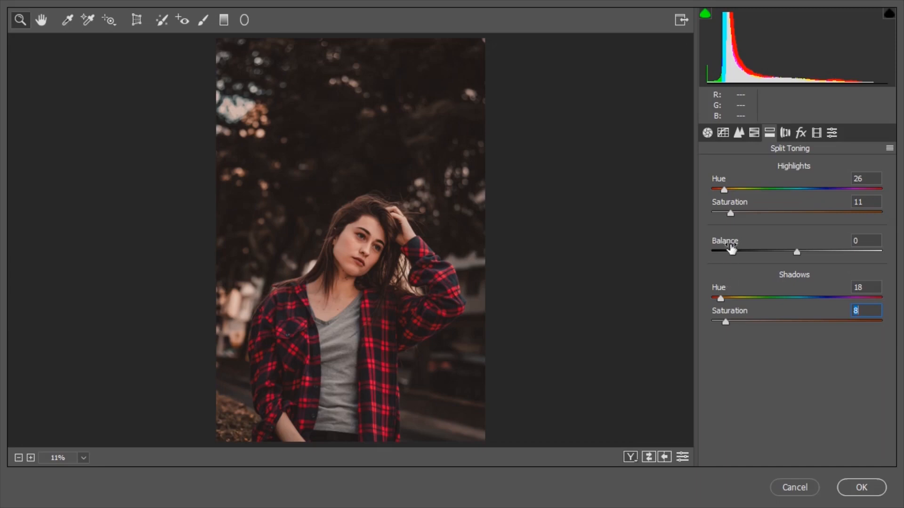
# Add a Highlight Priority post-crop vignette with amount -20, midpoint 30, roundness +100 and feather 100
pyautogui.click(789, 134)
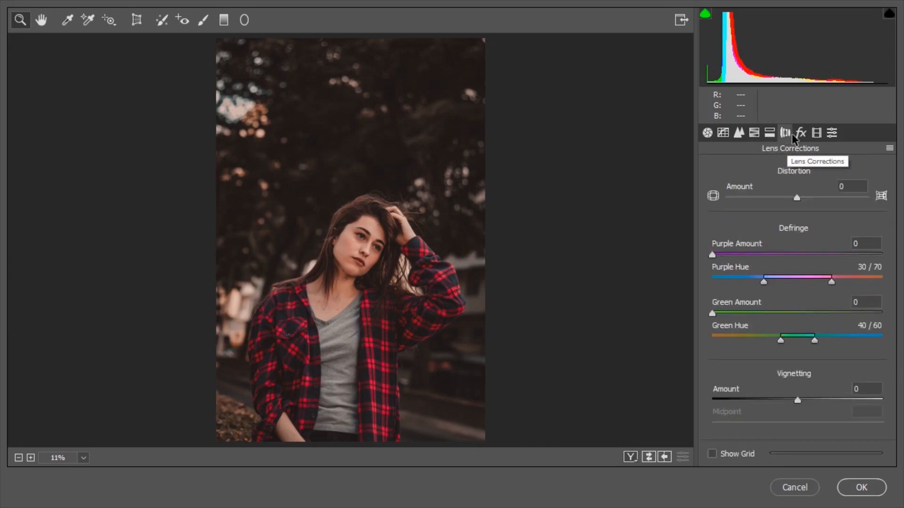
pyautogui.click(800, 136)
pyautogui.moveTo(796, 317); pyautogui.dragTo(778, 318)
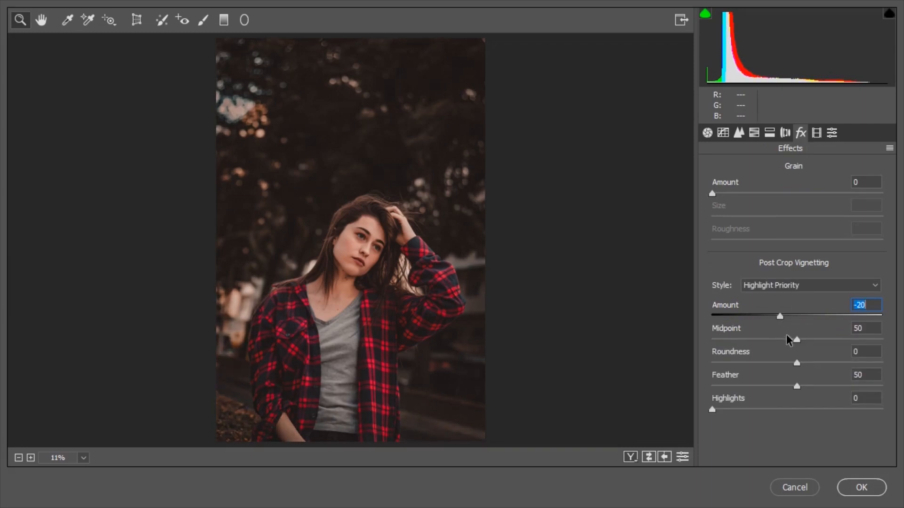
pyautogui.moveTo(797, 339); pyautogui.dragTo(768, 343)
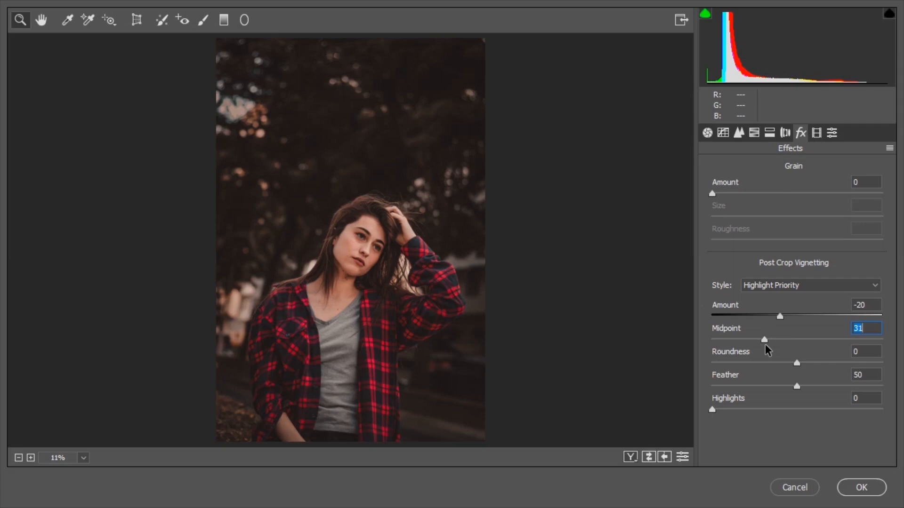
pyautogui.click(803, 363)
pyautogui.moveTo(803, 363); pyautogui.dragTo(882, 369)
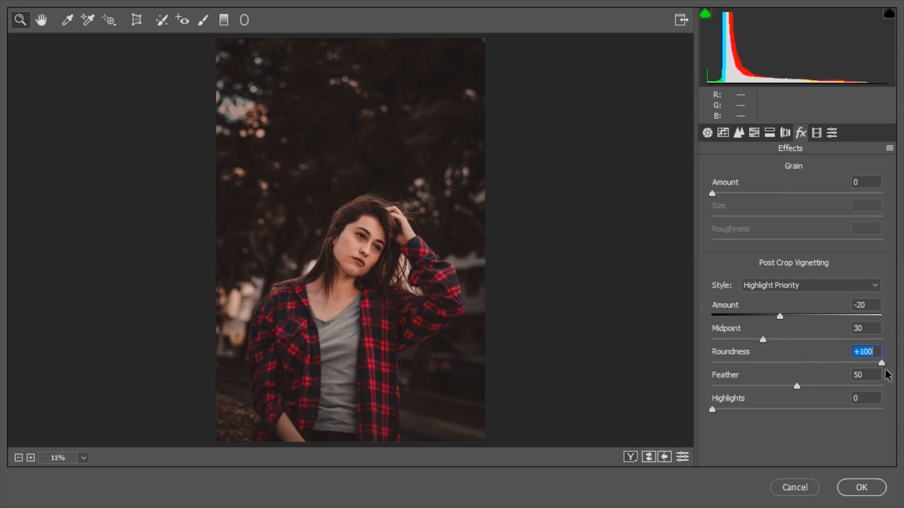
pyautogui.moveTo(800, 389); pyautogui.dragTo(901, 389)
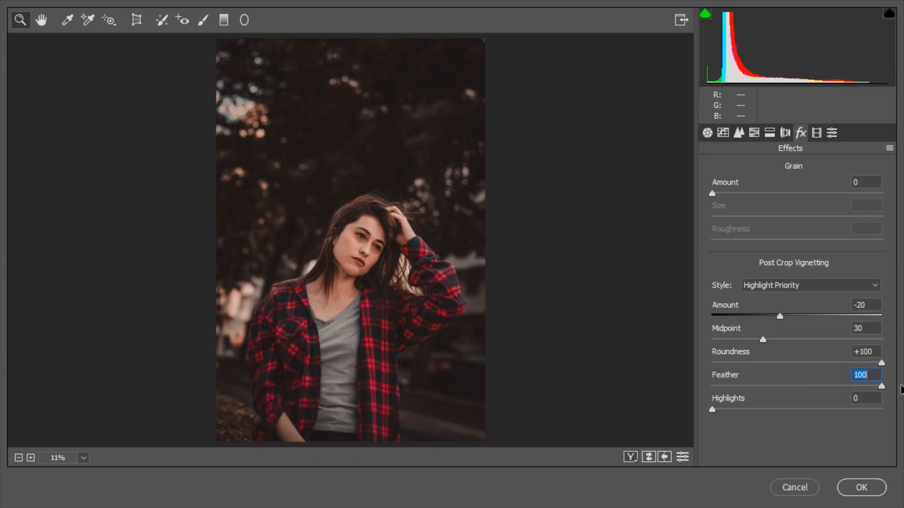
# Compare the portrait before and after grading, and apply the Camera Raw adjustments to the color grading layer
pyautogui.click(648, 456)
pyautogui.click(649, 456)
pyautogui.click(648, 456)
pyautogui.click(649, 456)
pyautogui.click(857, 487)
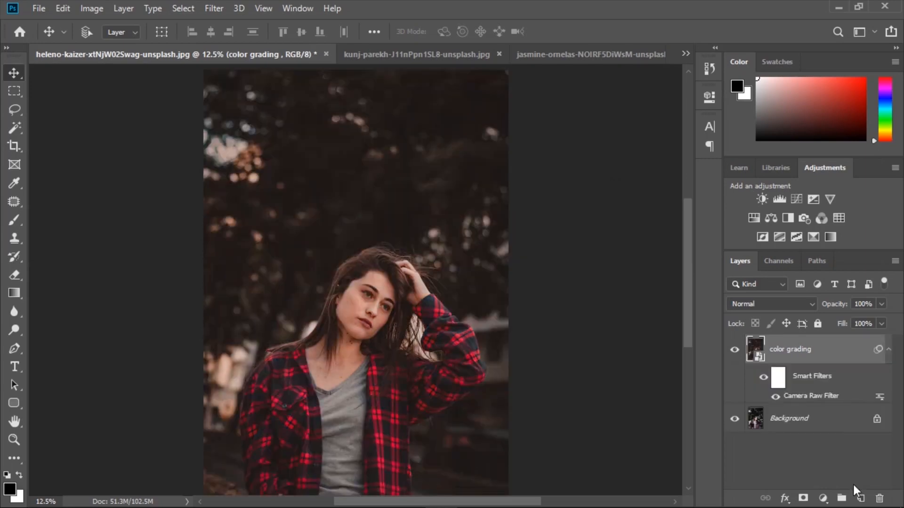
pyautogui.click(734, 349)
pyautogui.click(734, 349)
# Reapply the last Camera Raw Filter to the open forest photo of the standing woman in a hat
pyautogui.click(404, 54)
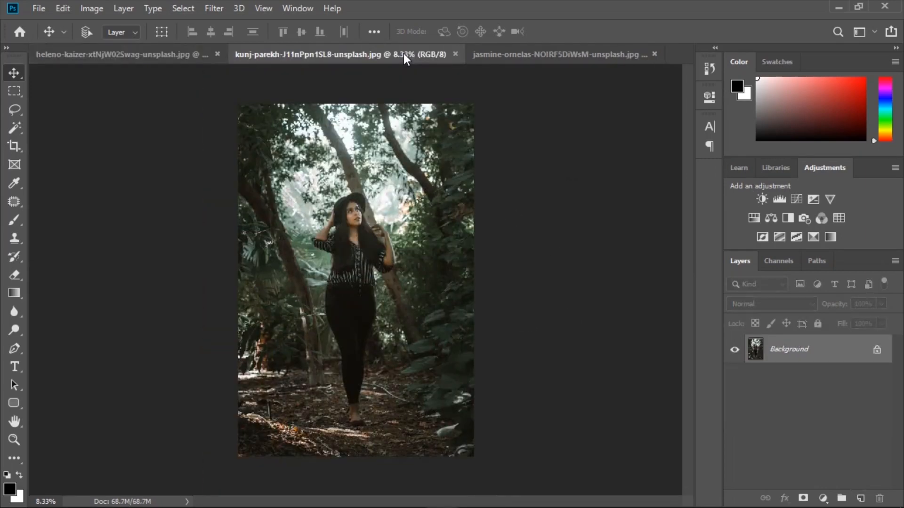
pyautogui.click(224, 11)
pyautogui.click(238, 24)
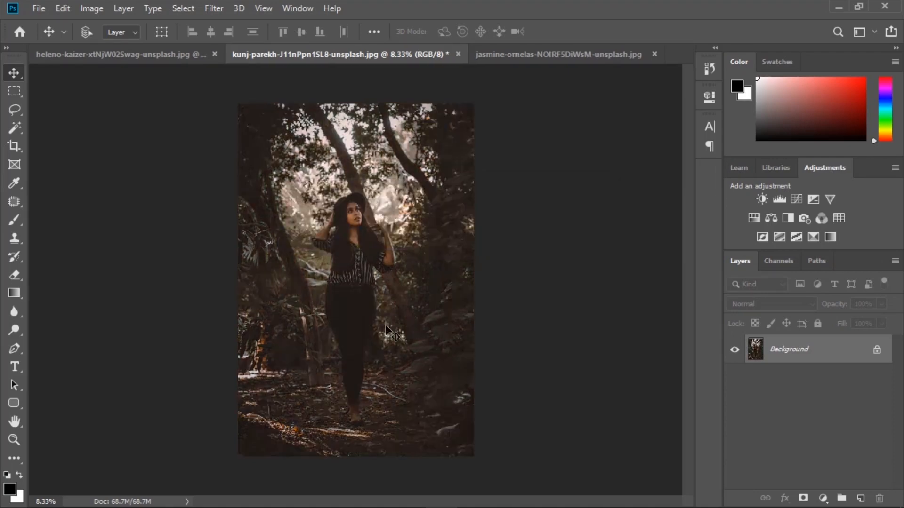
# Reapply the last Camera Raw Filter to the open landscape photo of the woman kneeling on leaves
pyautogui.click(530, 58)
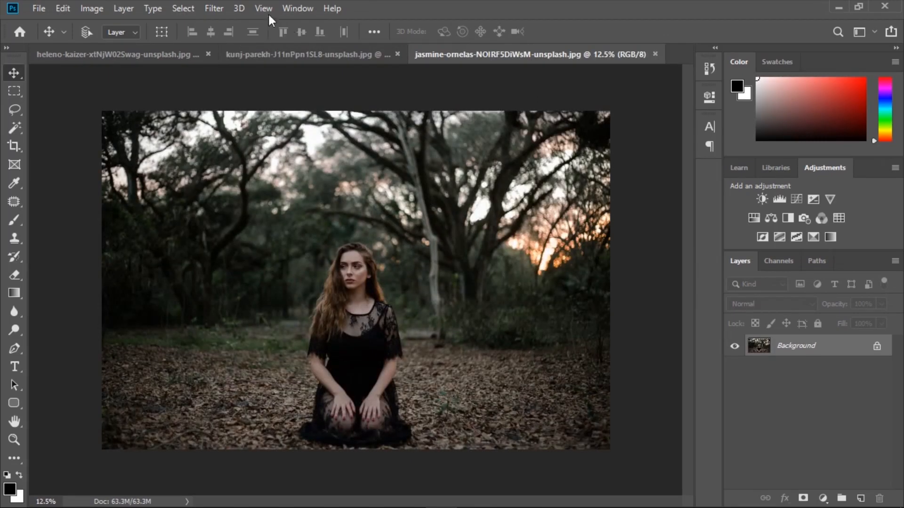
pyautogui.click(224, 7)
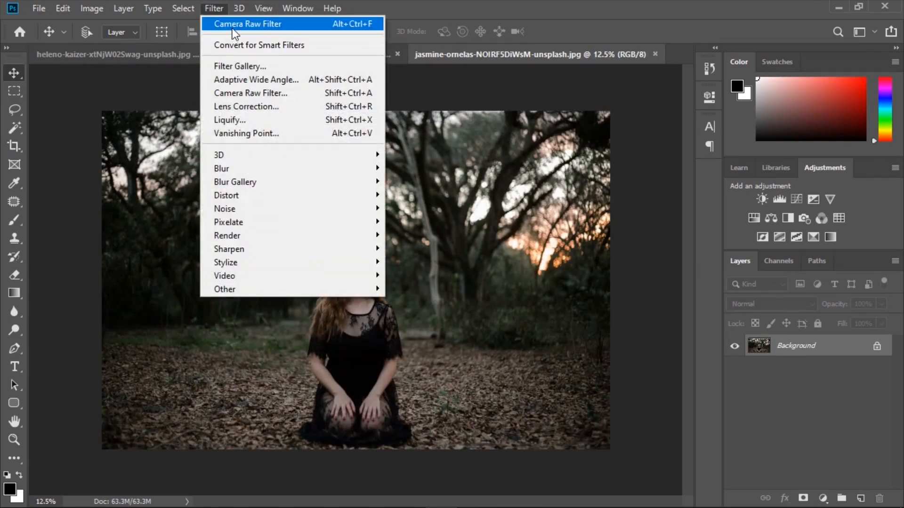
pyautogui.click(231, 26)
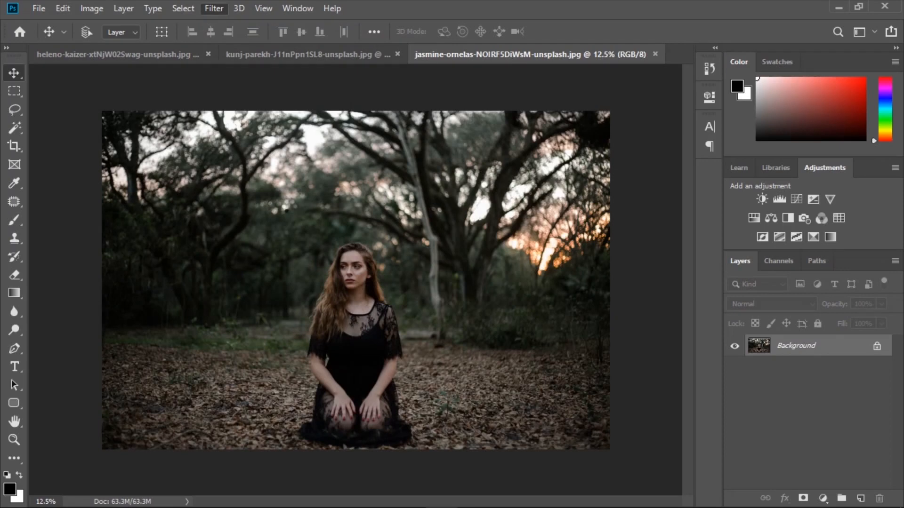